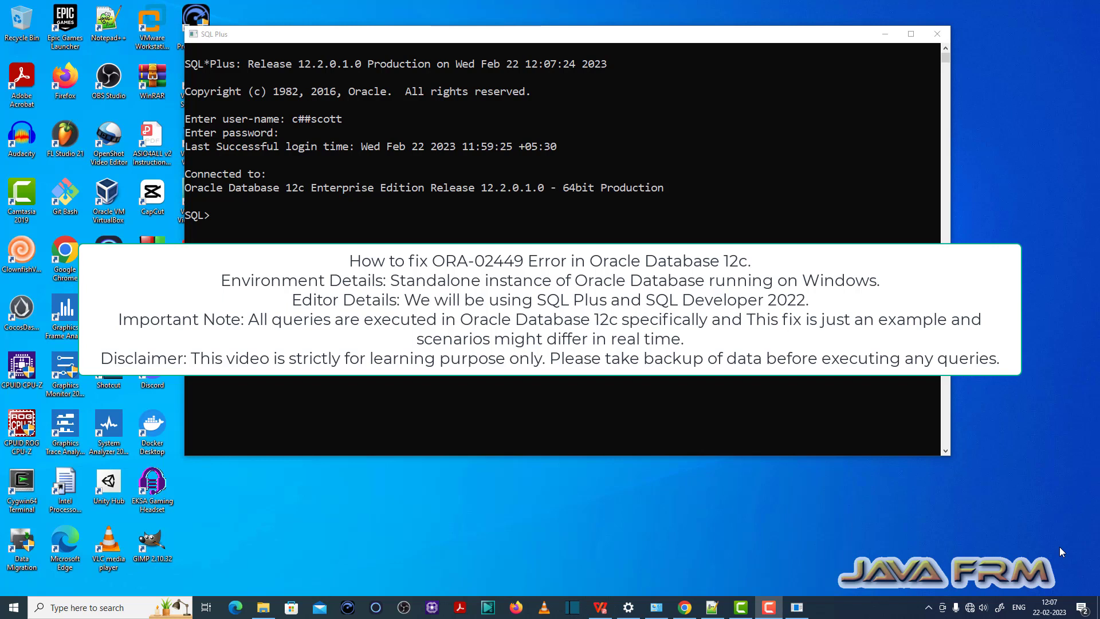
- Paste the person6 CREATE TABLE command, point its reference at person5(name), and check the Notepad++ notes
right_click(229, 223)
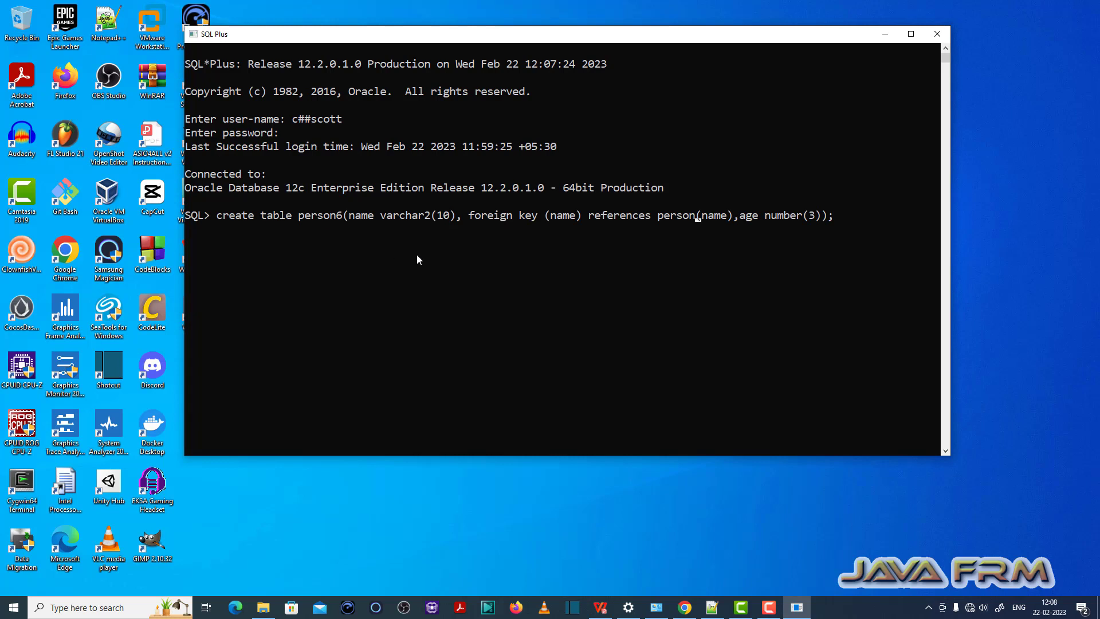
text(5)
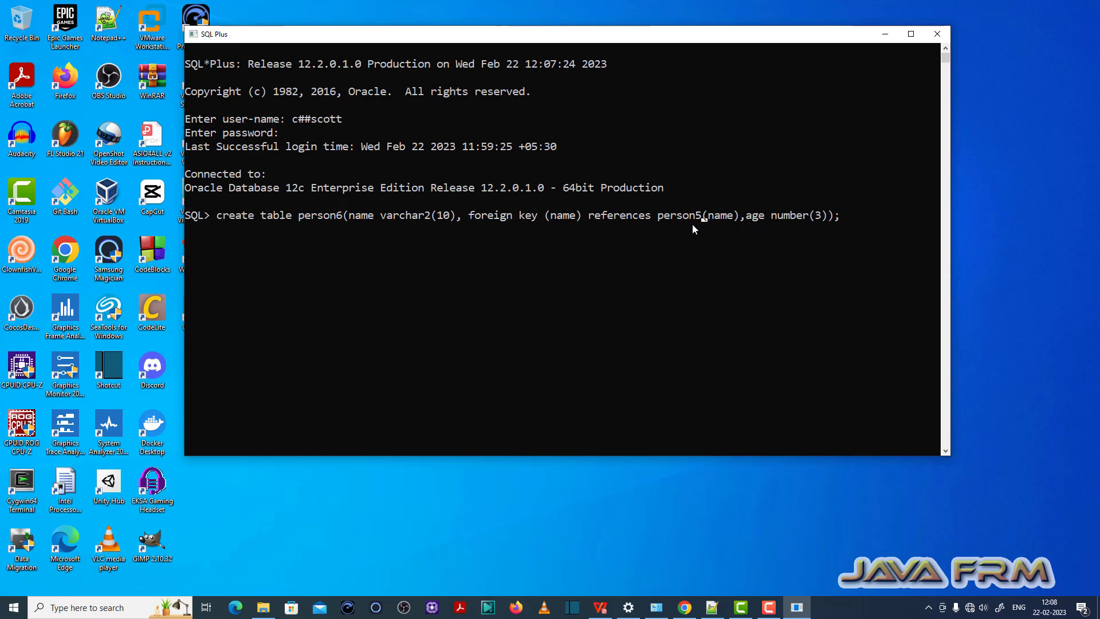
click(713, 607)
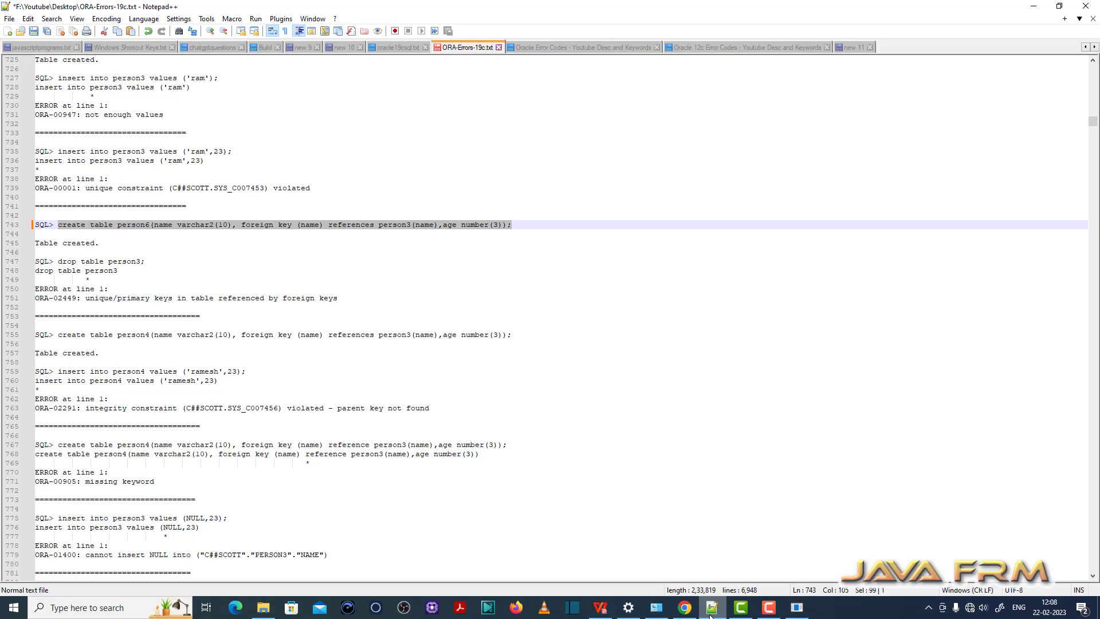
click(713, 609)
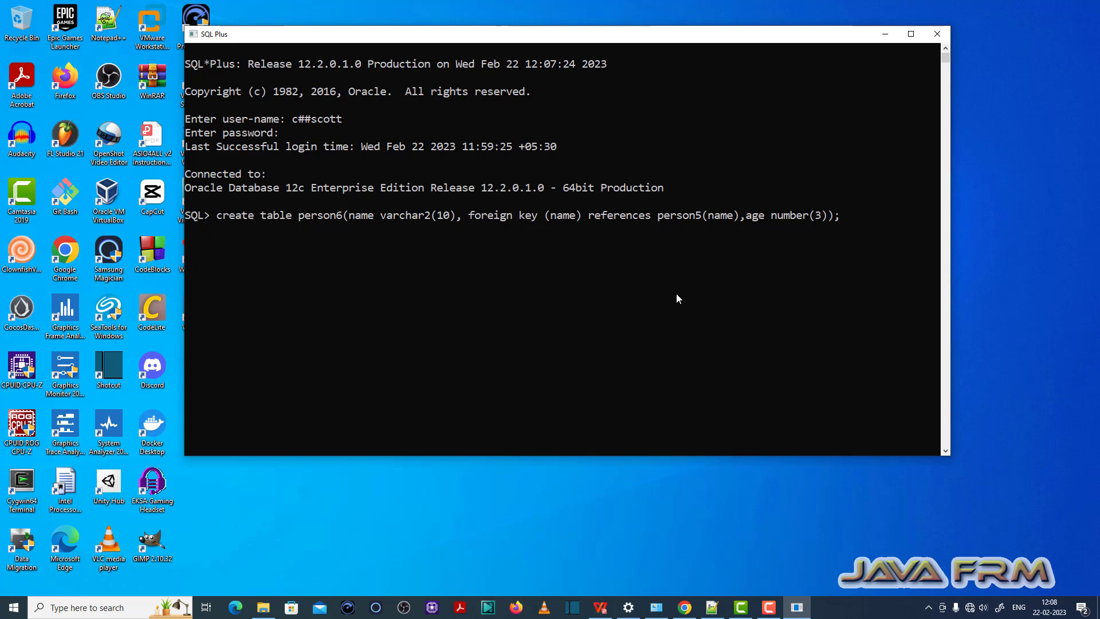
- Run the person6 CREATE TABLE referencing person5(name), then highlight 'person5(' in the command
key(Return)
drag(657, 214, 705, 216)
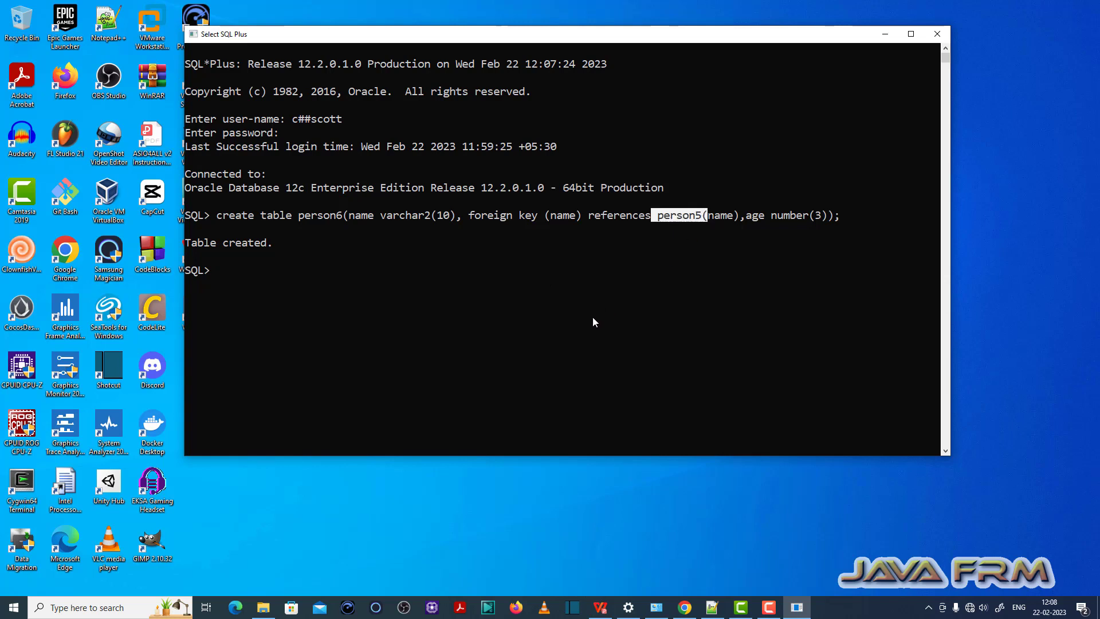
text(drp)
- Run 'drop table person5;', then highlight the ORA-02449 error and both person5 mentions
key(BackSpace)
text(op table person5;)
key(Return)
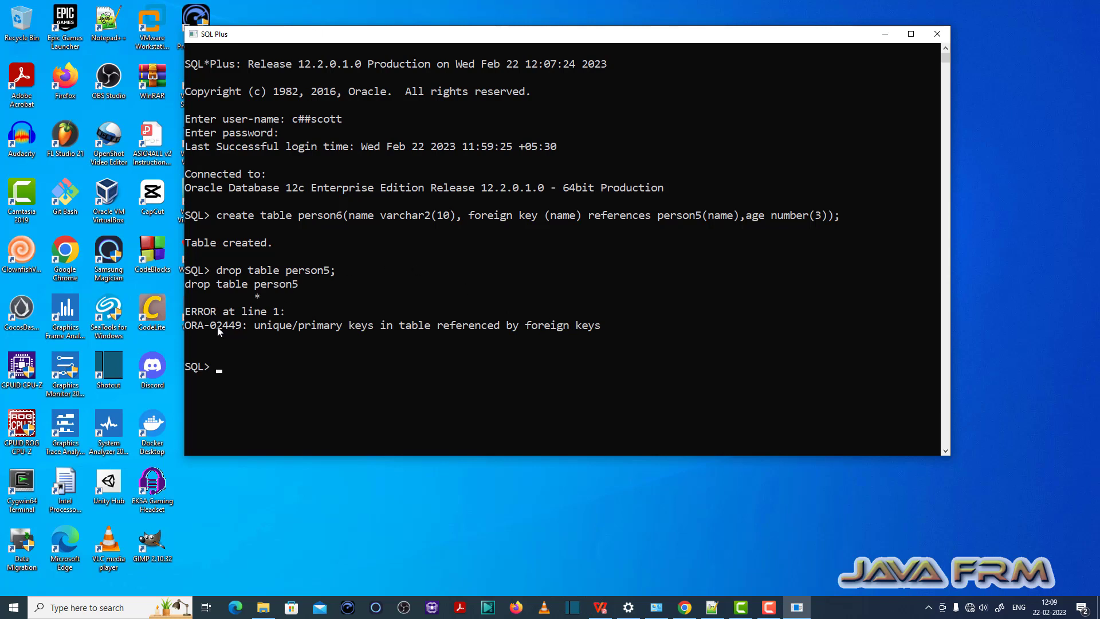
drag(186, 325, 603, 327)
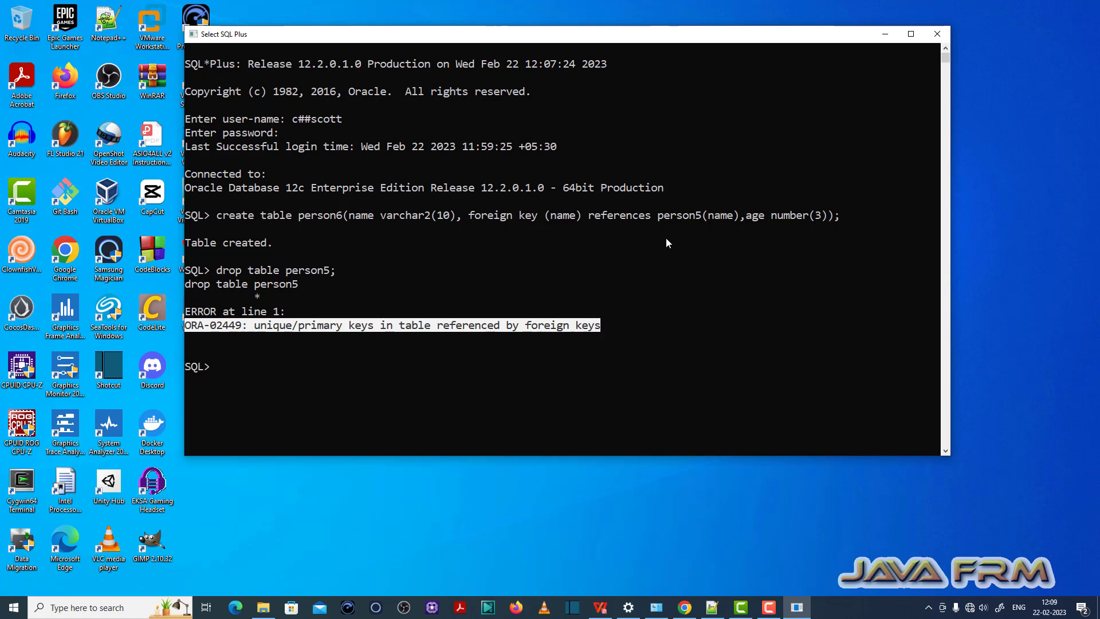
drag(658, 215, 705, 217)
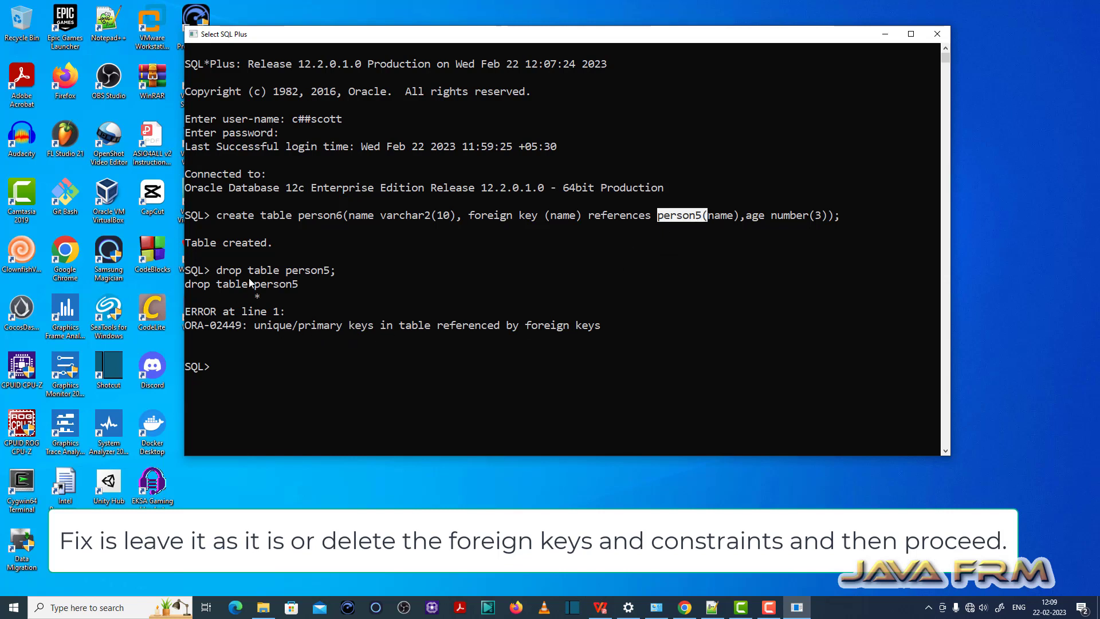
drag(282, 270, 330, 270)
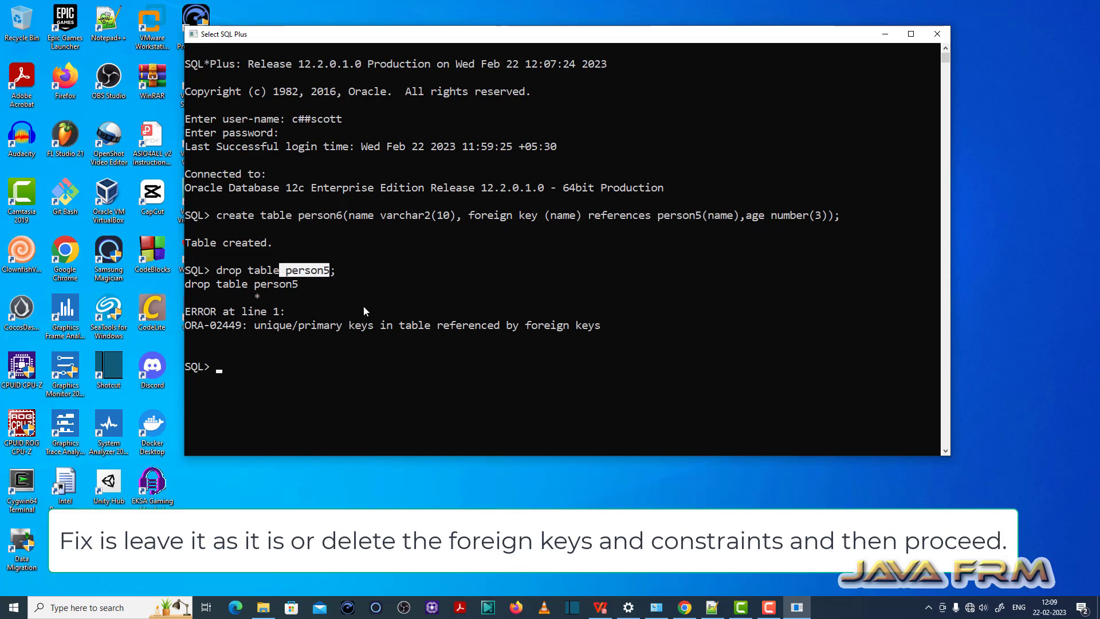